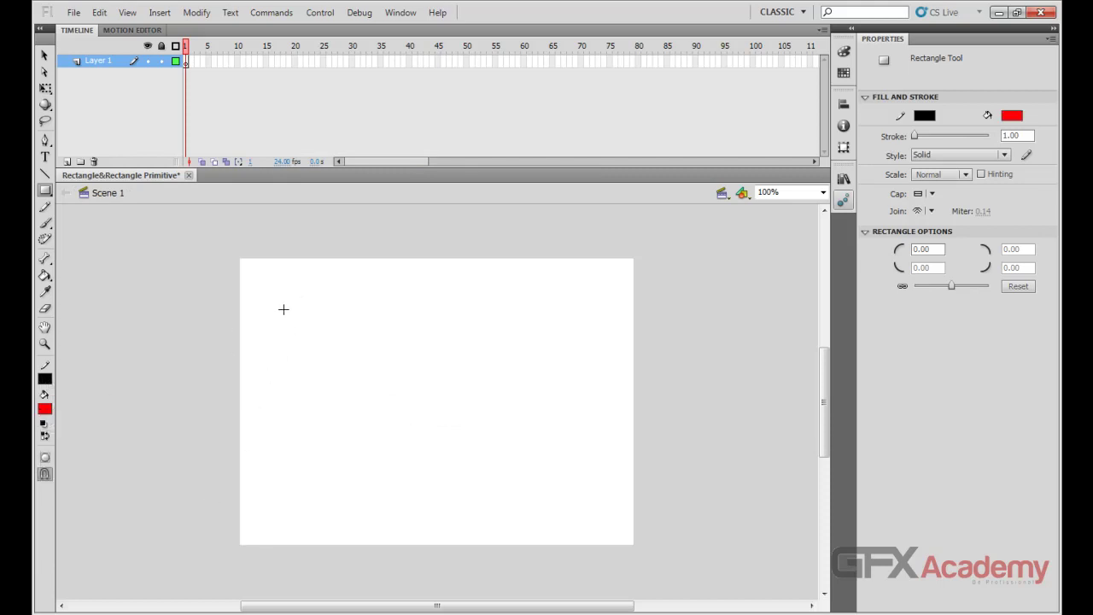
Draw a red rectangle with a black outline, about 235 by 216 px, on the stage
drag(282, 305, 408, 432)
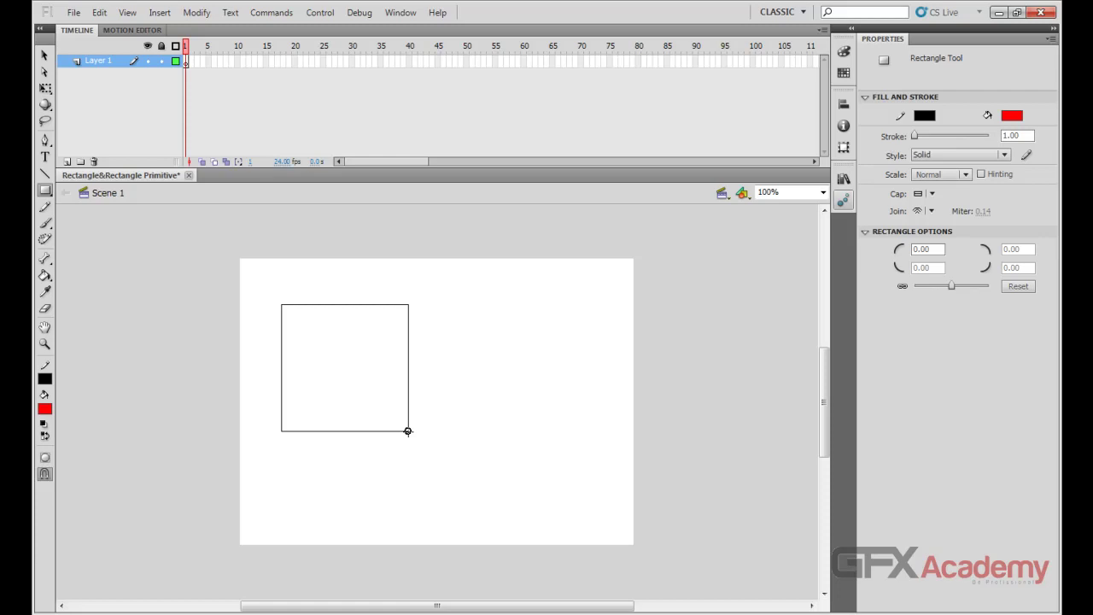
drag(408, 431, 511, 507)
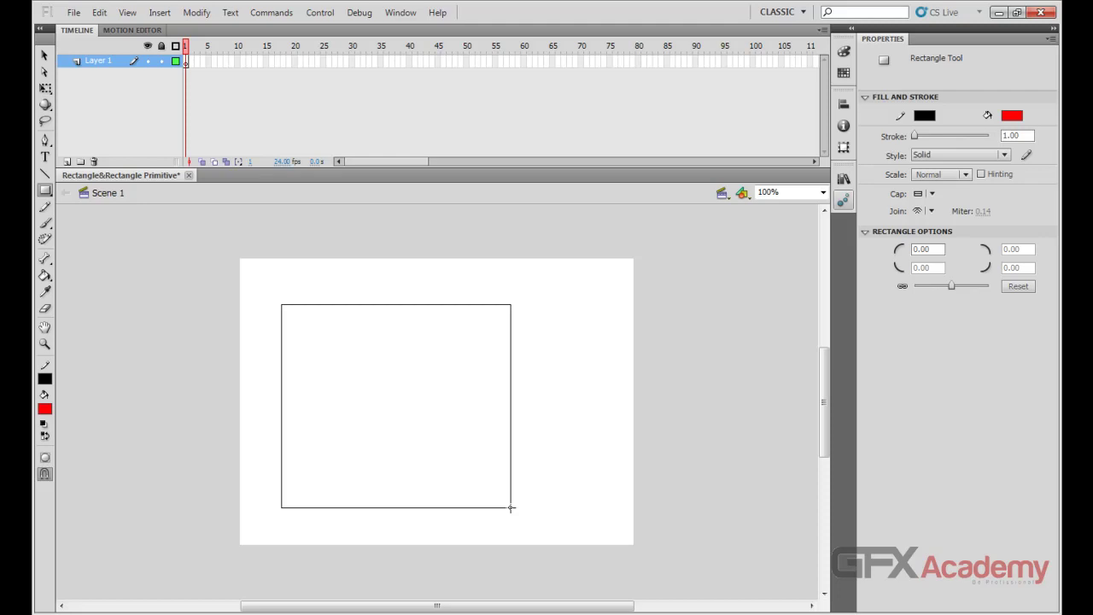
drag(511, 508, 352, 362)
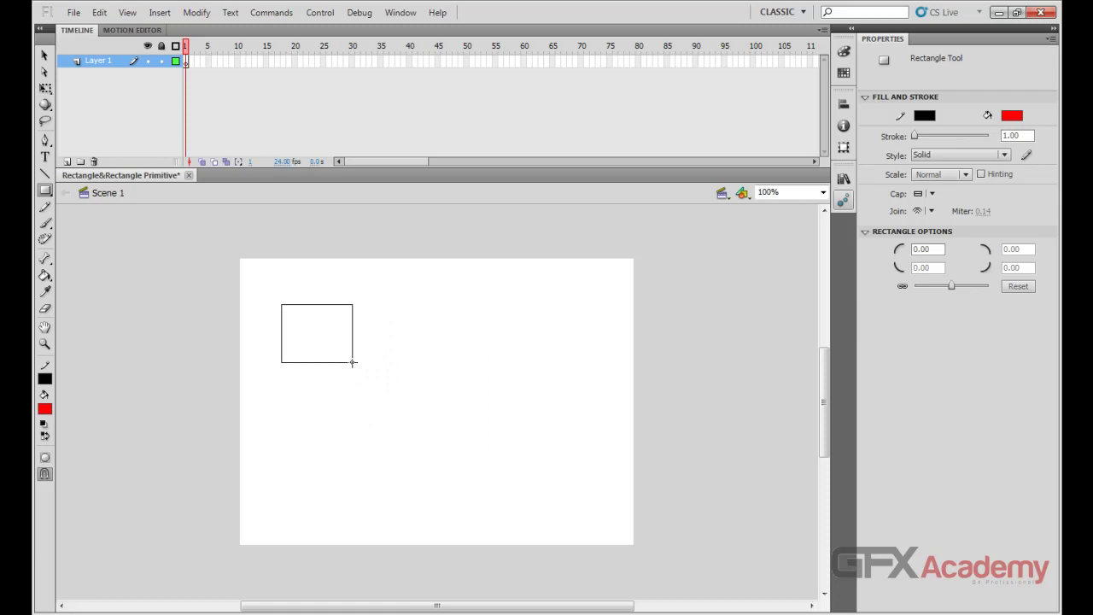
key(alt)
mouse_move(352, 362)
mouse_down()
mouse_move(285, 310)
mouse_move(303, 322)
mouse_move(332, 313)
mouse_move(302, 325)
mouse_move(283, 305)
mouse_move(337, 307)
mouse_move(281, 308)
mouse_move(310, 328)
mouse_move(288, 310)
mouse_move(367, 412)
mouse_move(350, 401)
mouse_move(308, 316)
mouse_move(291, 314)
mouse_move(316, 334)
mouse_move(288, 310)
mouse_move(330, 334)
mouse_move(404, 450)
mouse_move(451, 460)
mouse_up()
key(alt)
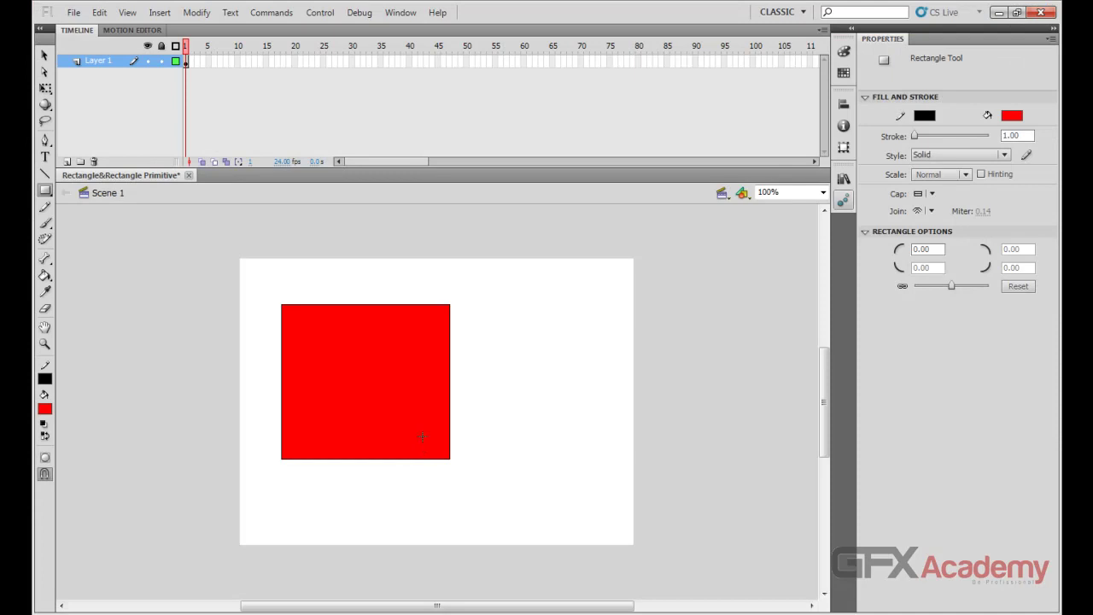
Select the rectangle's fill and outline together and move the shape to about X 160, Y 86
key(v)
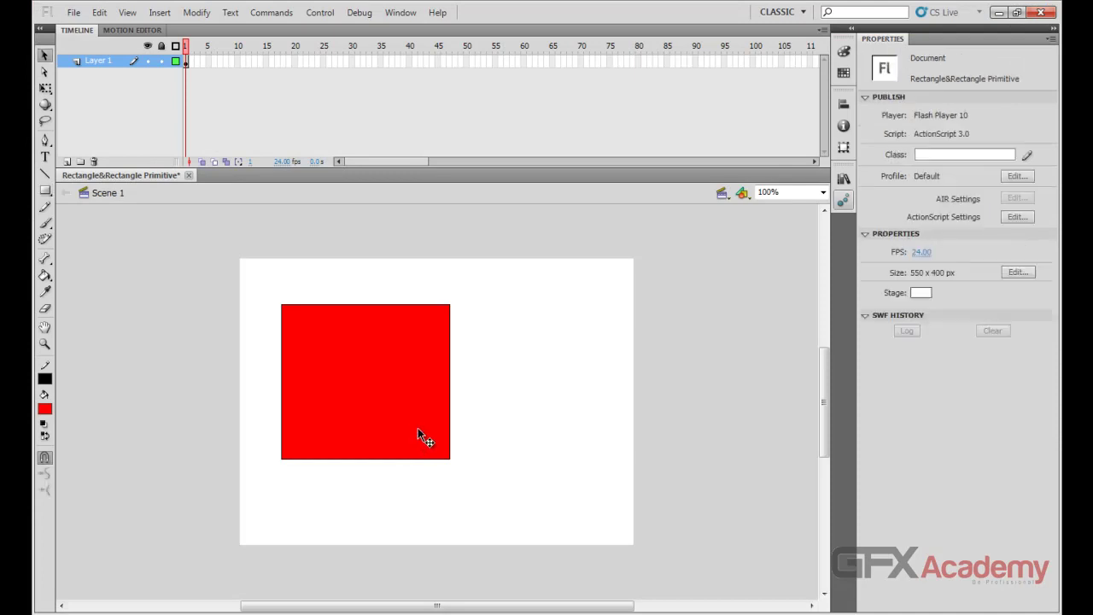
double_click(381, 398)
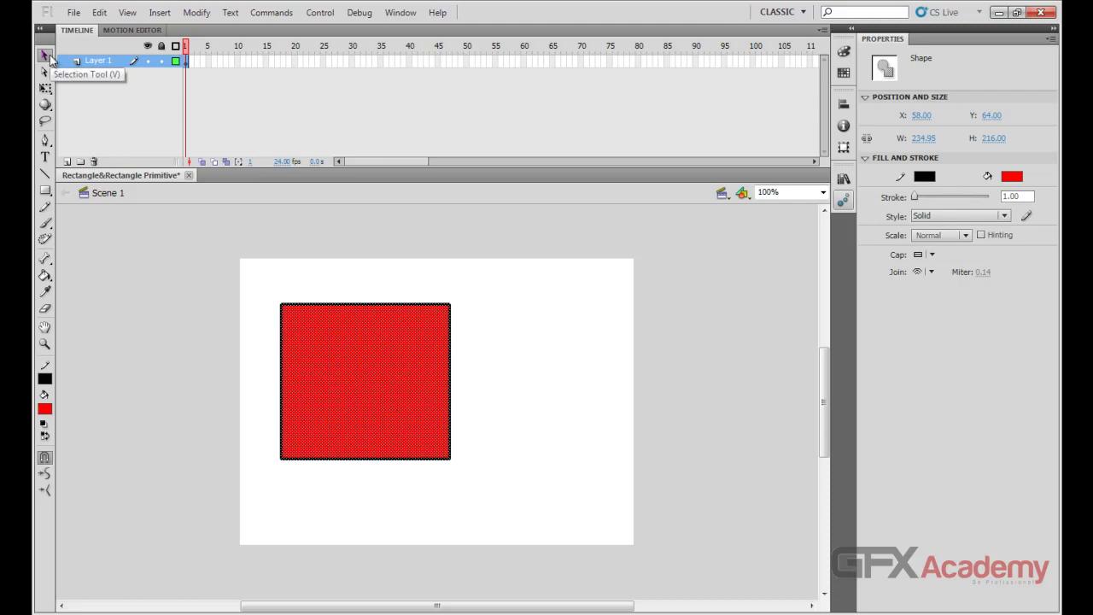
drag(361, 402, 435, 419)
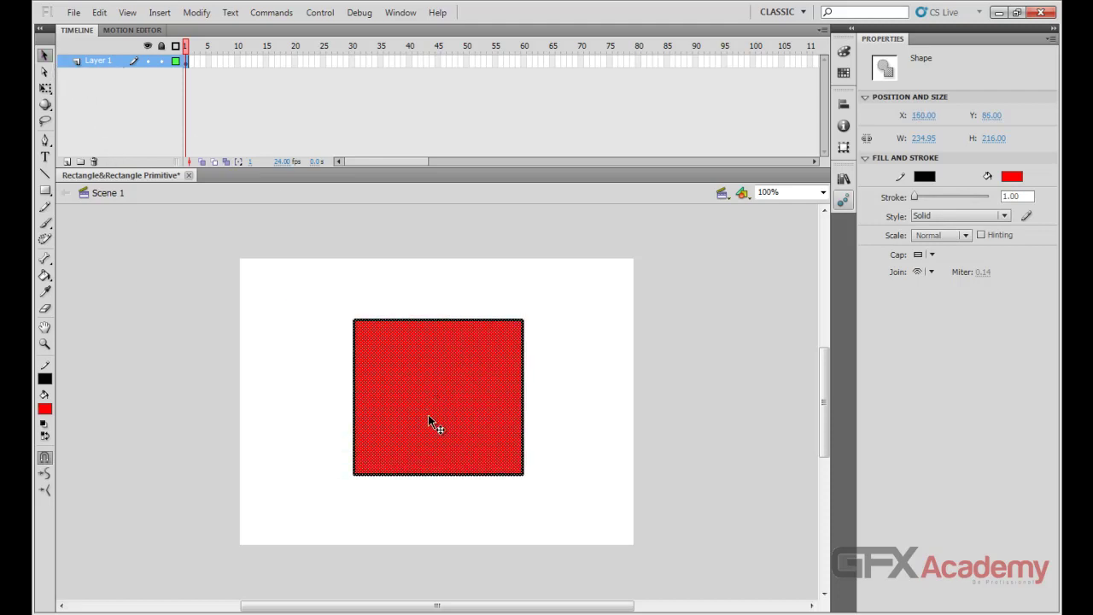
Delete the red rectangle together with its outline from the stage
click(586, 418)
double_click(442, 364)
key(Delete)
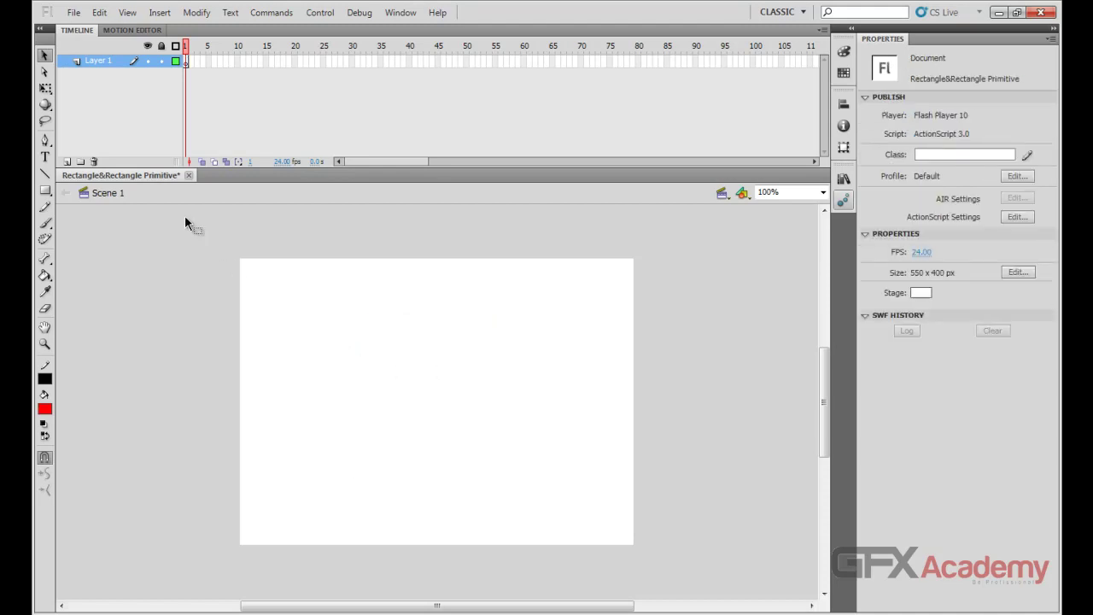
Draw a red rectangle about 298 by 257 px on the stage with the Rectangle Primitive tool
click(46, 190)
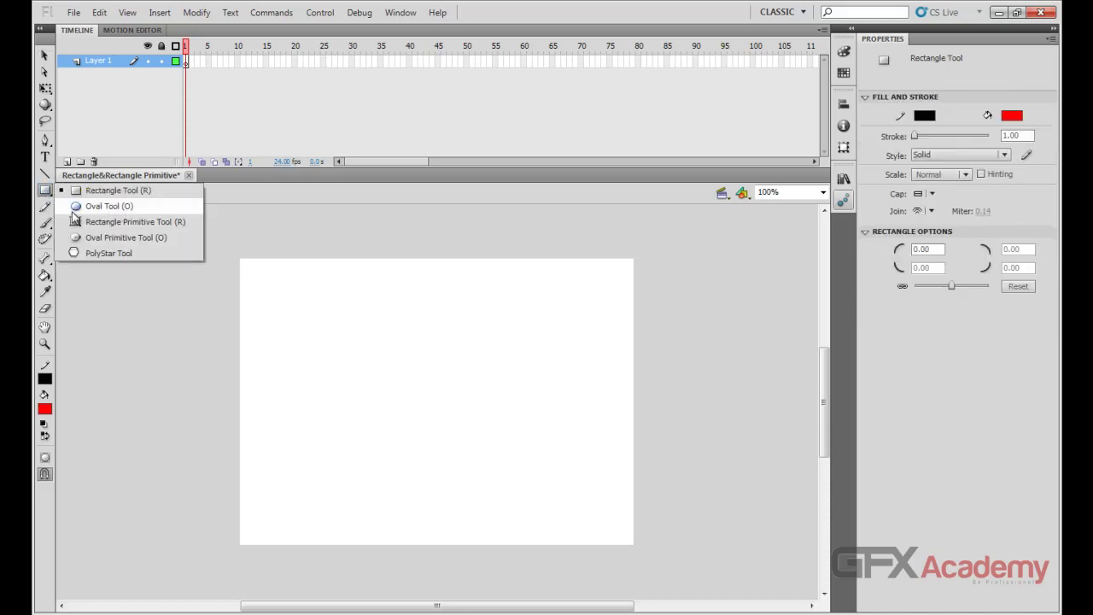
click(131, 222)
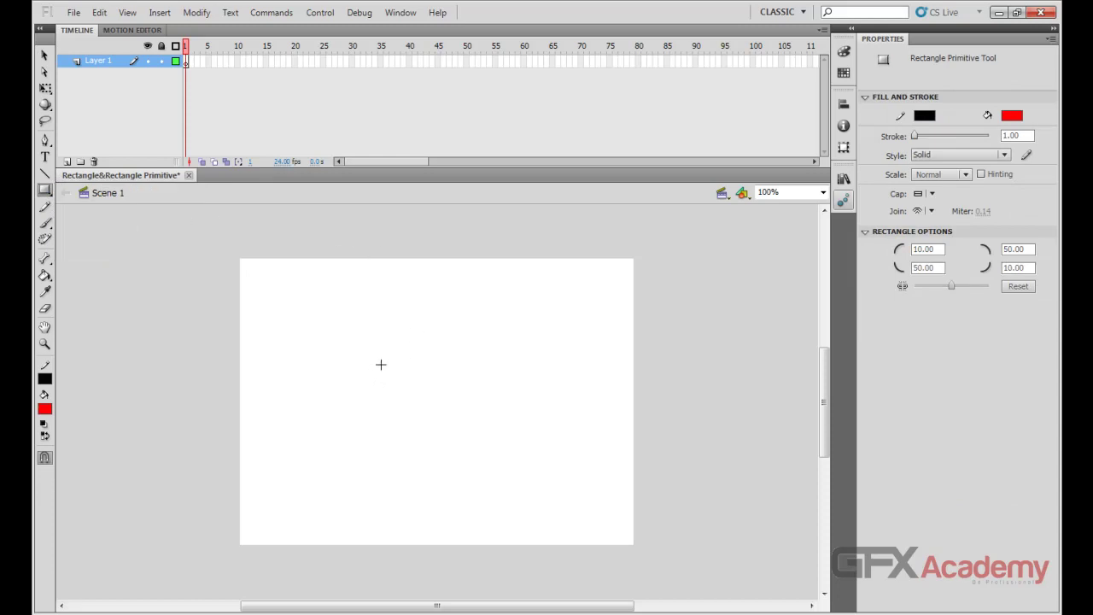
drag(329, 302, 542, 484)
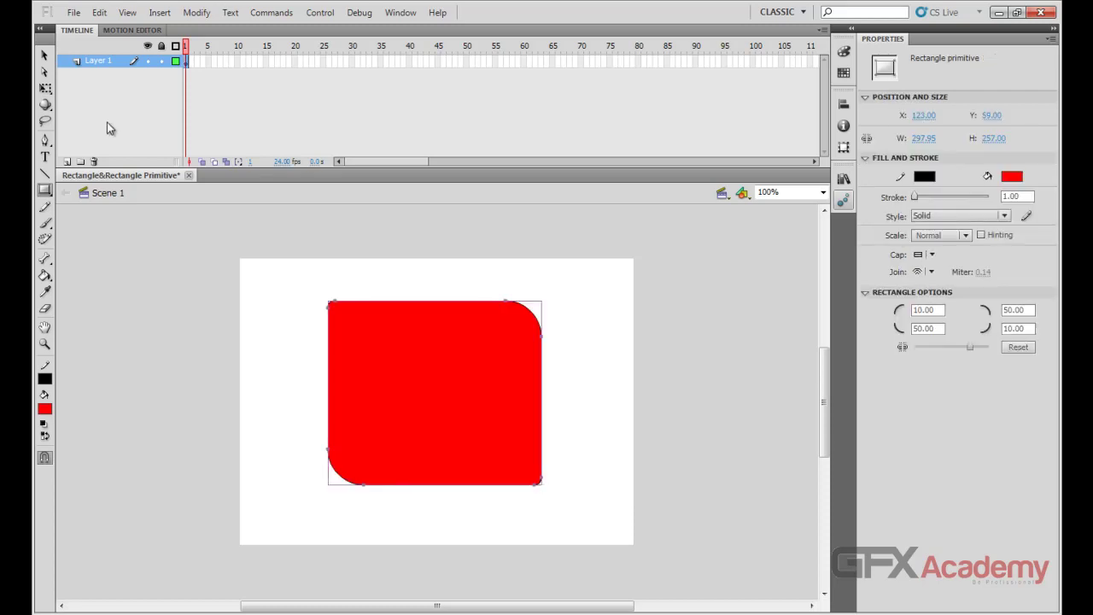
Set the primitive's upper-left corner radius to 0 and lock all four corner radii to one value
click(45, 55)
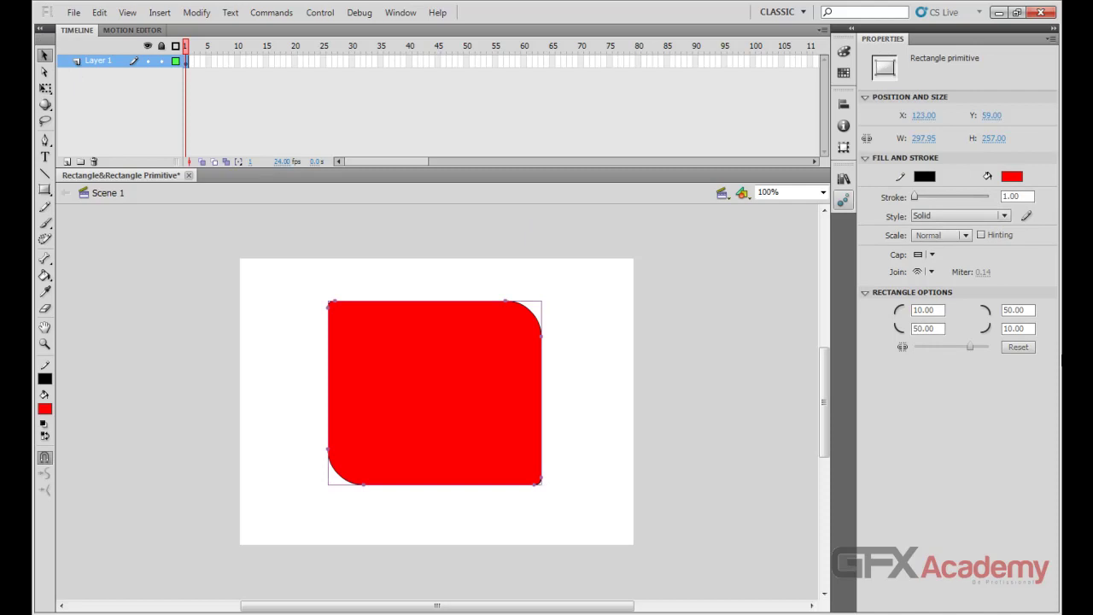
click(940, 311)
text(0)
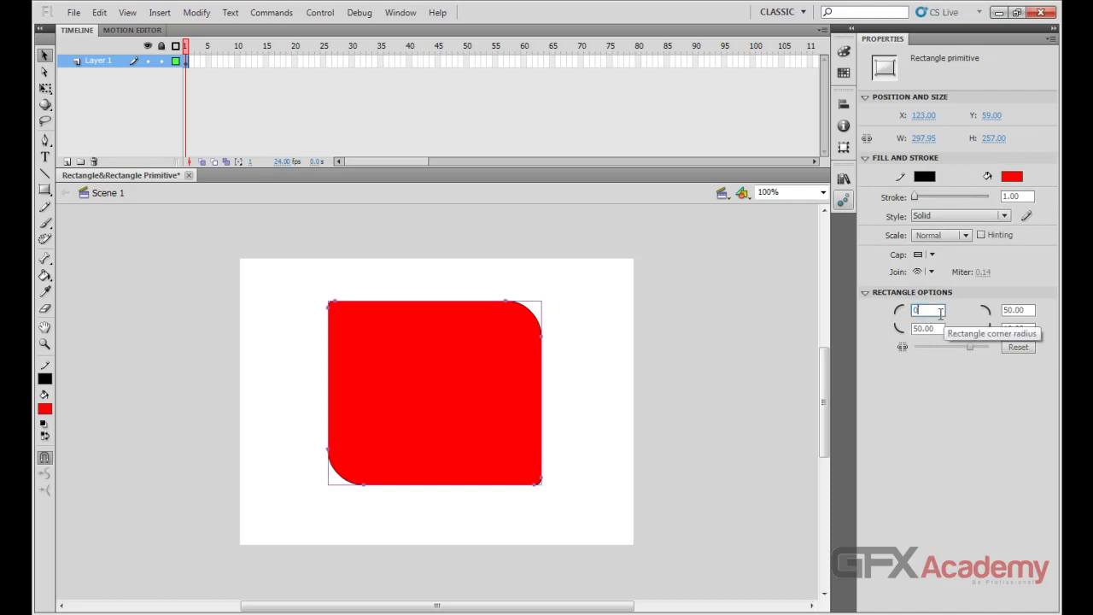
key(Return)
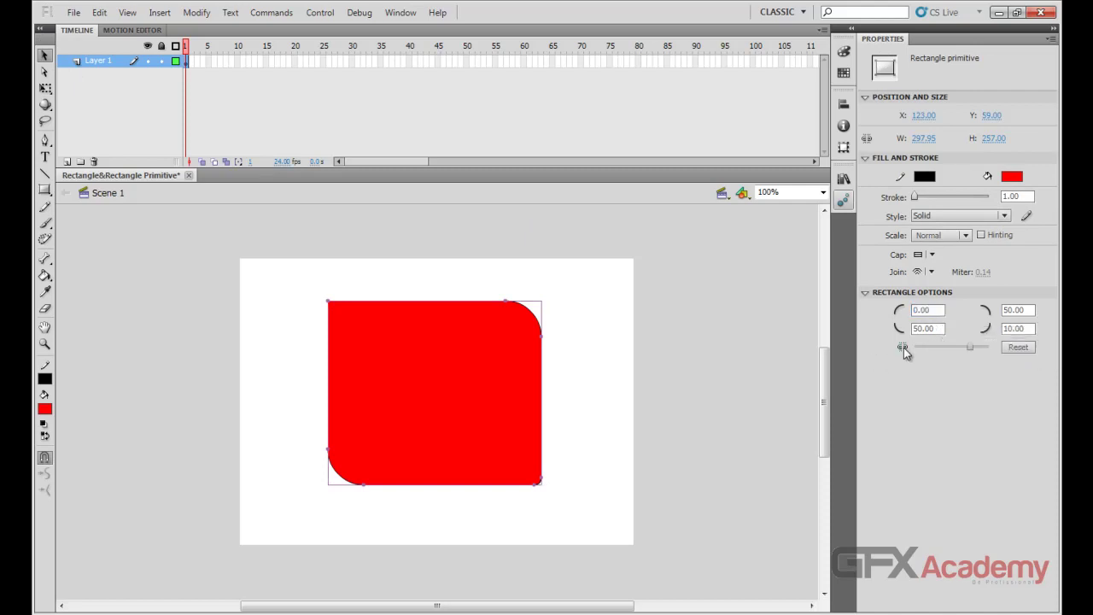
click(903, 347)
click(605, 327)
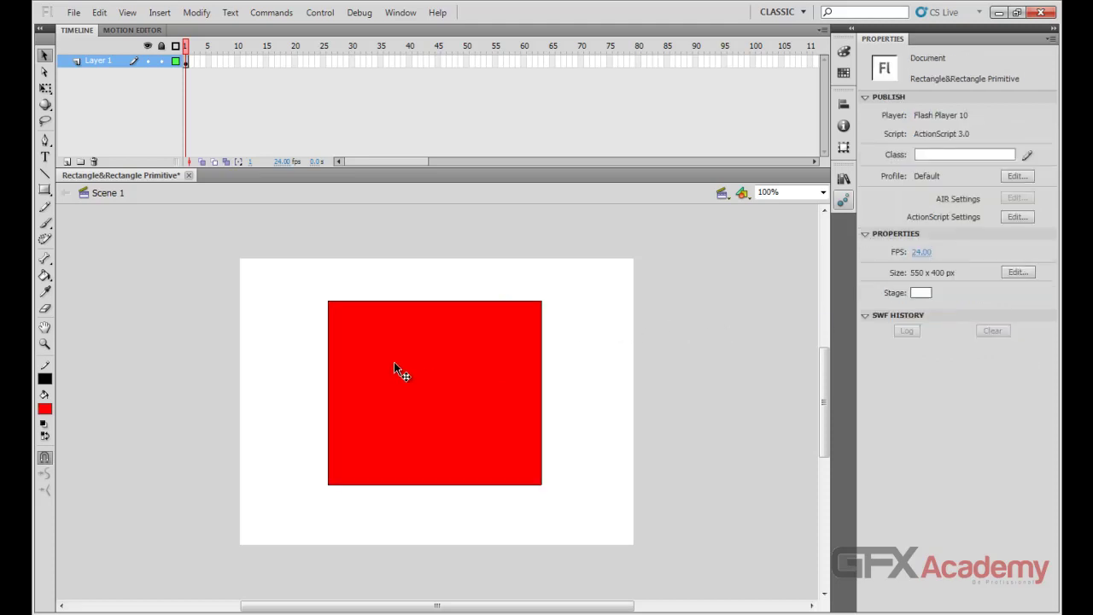
Select the rectangle primitive and set the linked radius of all four corners to 50
click(398, 364)
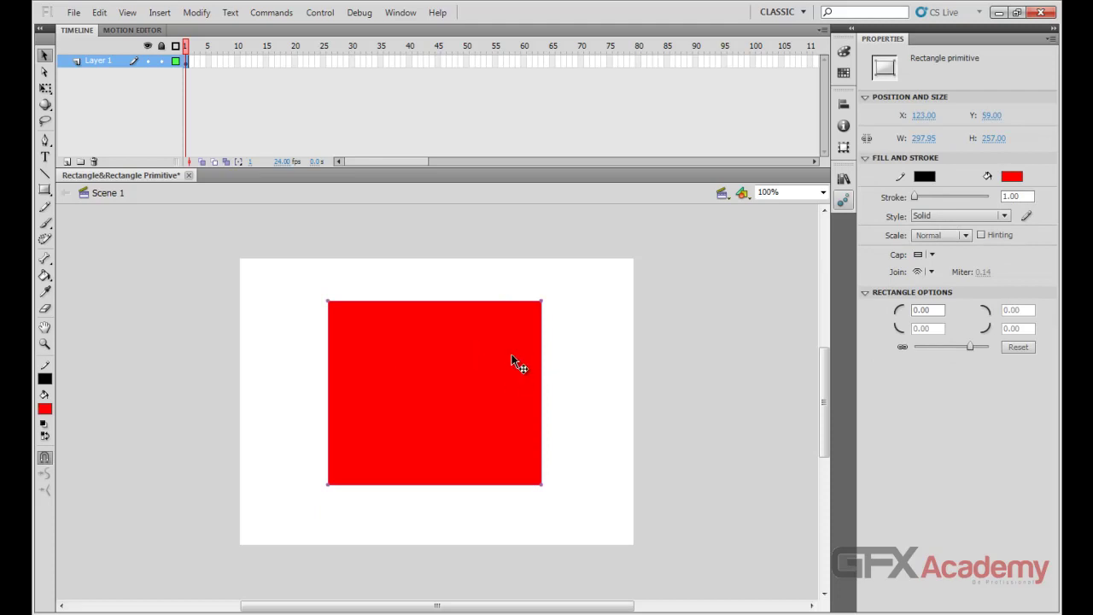
click(928, 310)
click(921, 310)
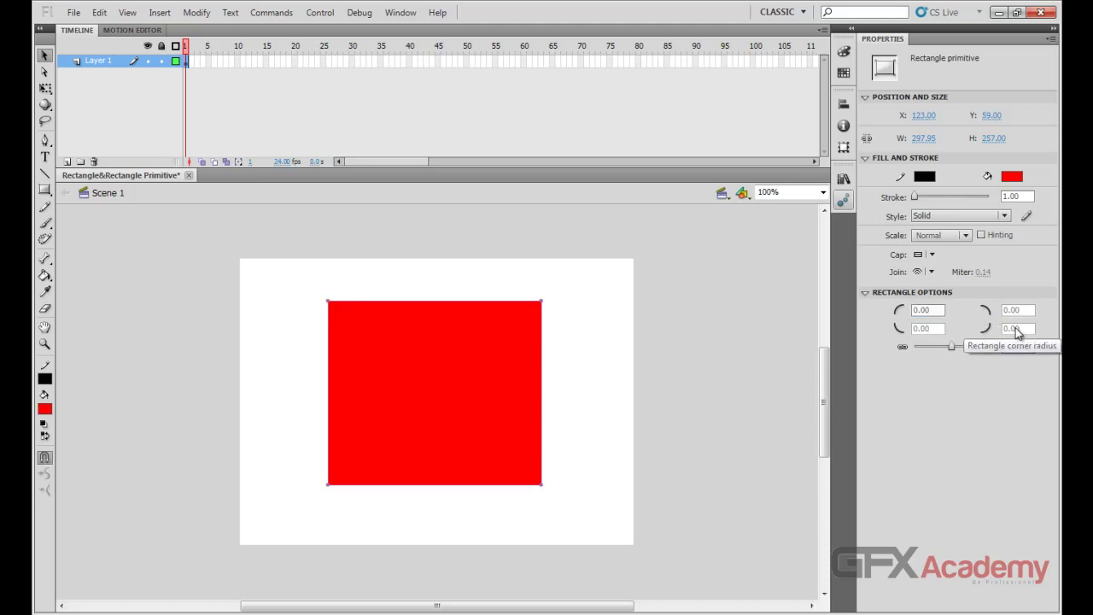
click(928, 311)
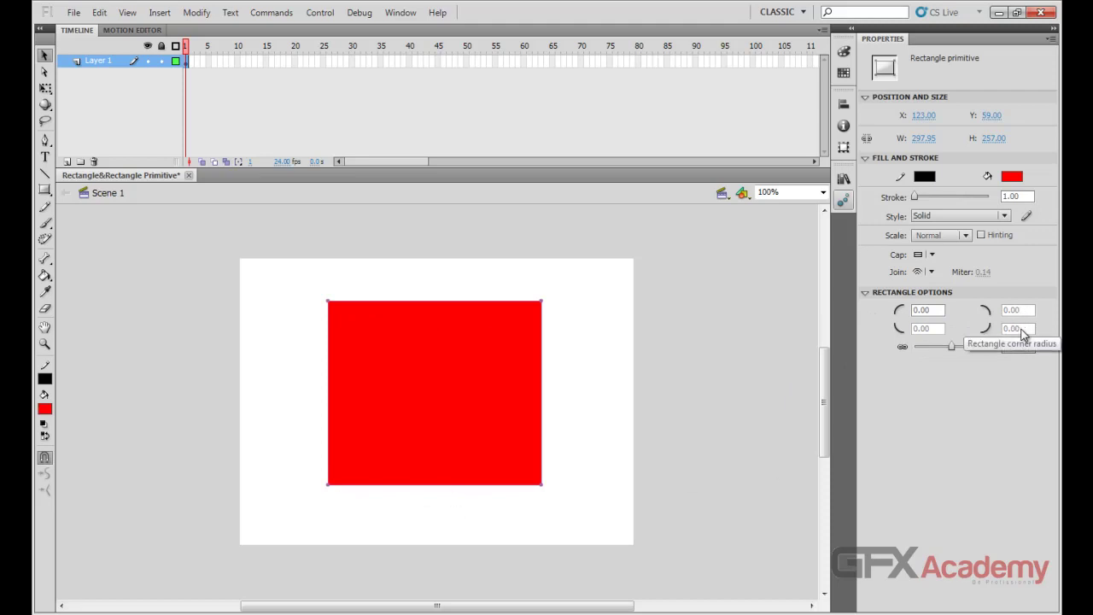
click(926, 310)
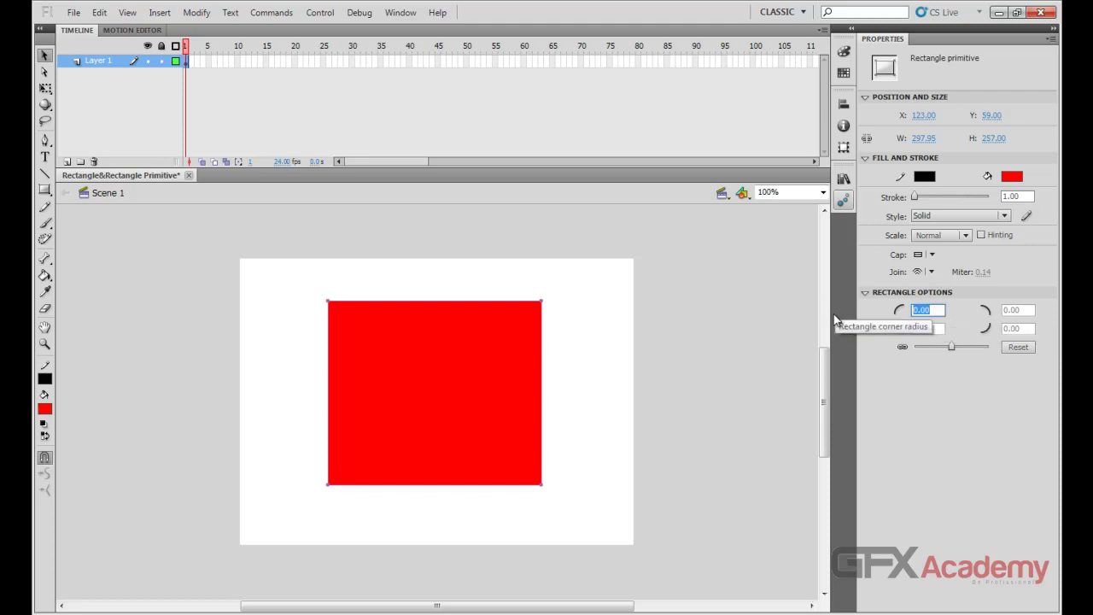
text(50)
key(Return)
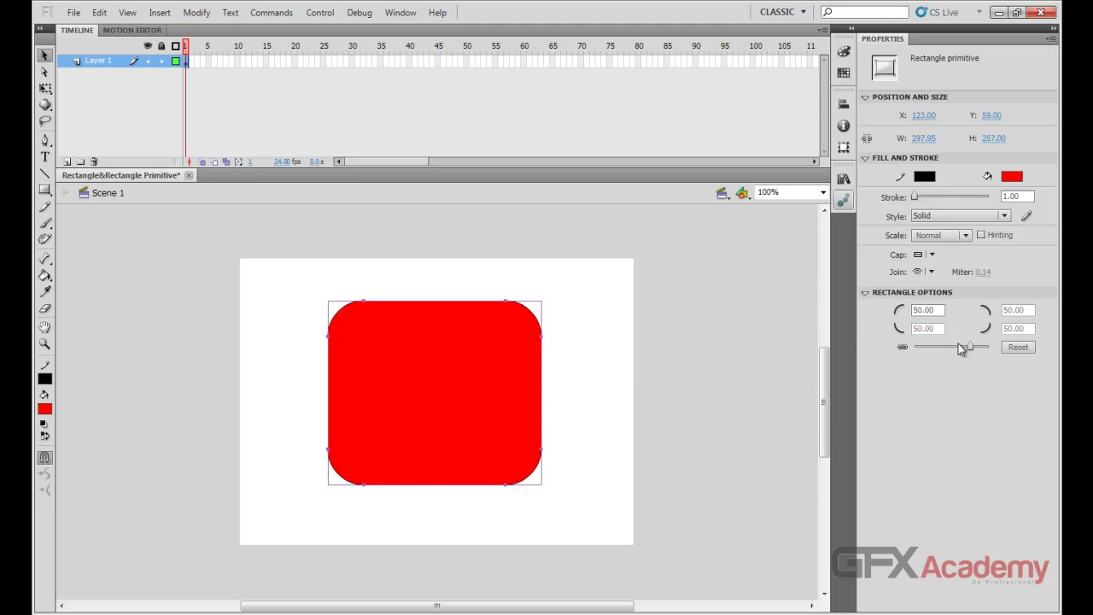
Increase the linked corner radius to 100 with the slider, and reduce it to 28.80
mouse_move(969, 347)
mouse_down()
mouse_move(923, 350)
mouse_move(978, 352)
mouse_up()
drag(987, 352, 991, 348)
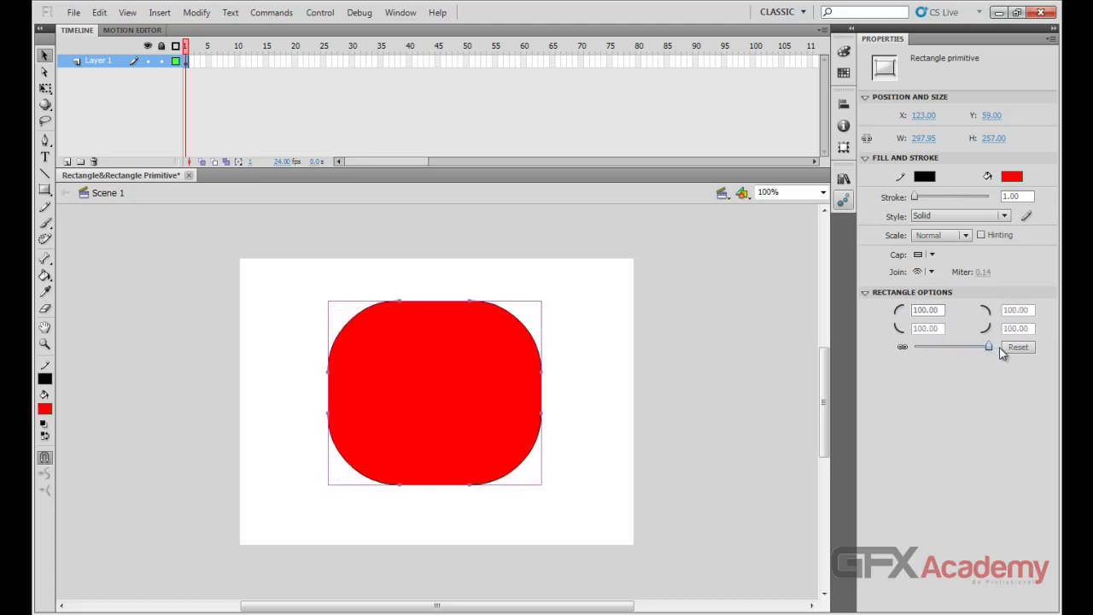
drag(992, 348, 963, 347)
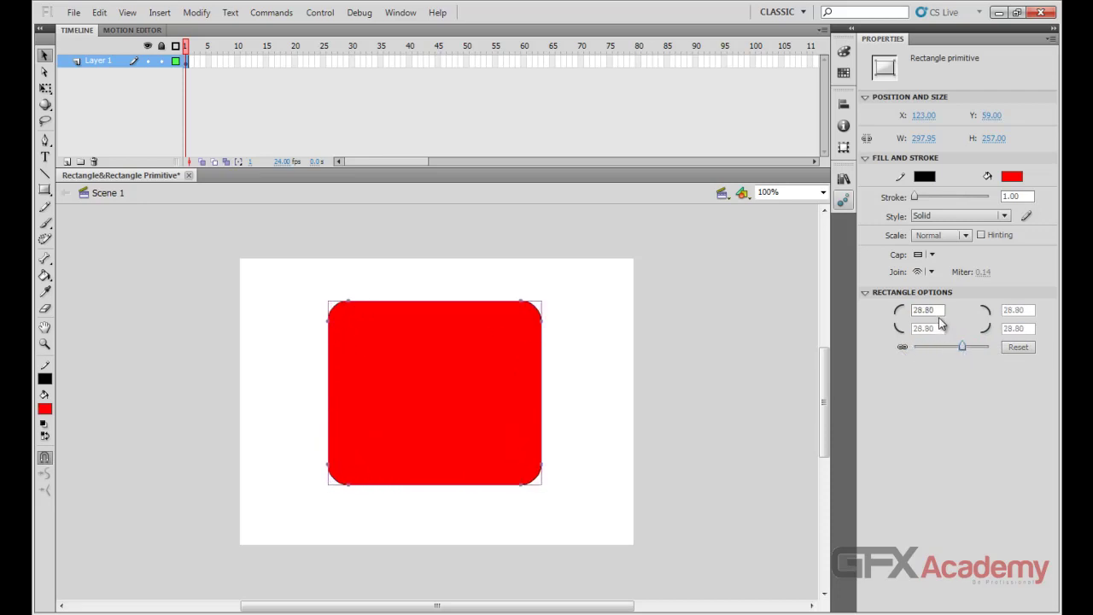
Set the linked radius of all four corners to 20
click(927, 310)
text(20)
key(Return)
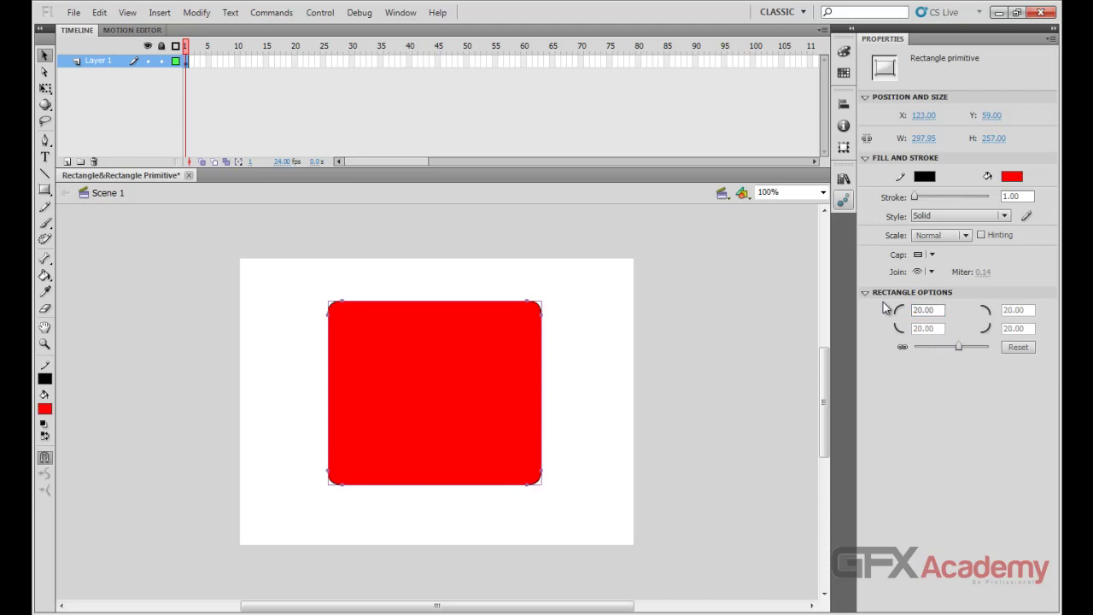
Unlock the corner radii and set the upper-left and lower-right corners to 10 each
click(903, 347)
click(926, 310)
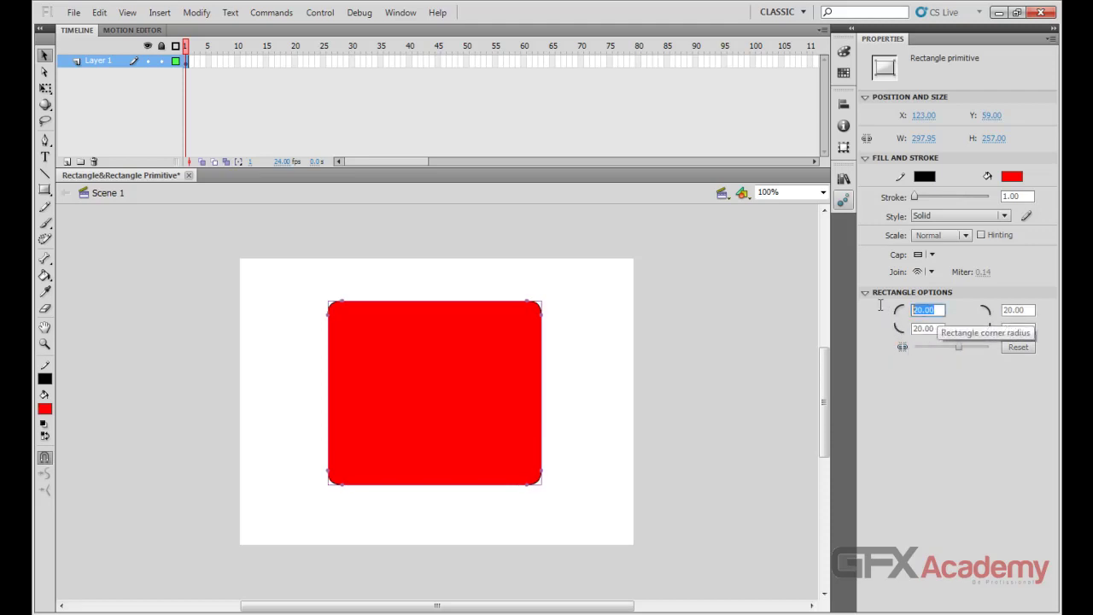
text(10)
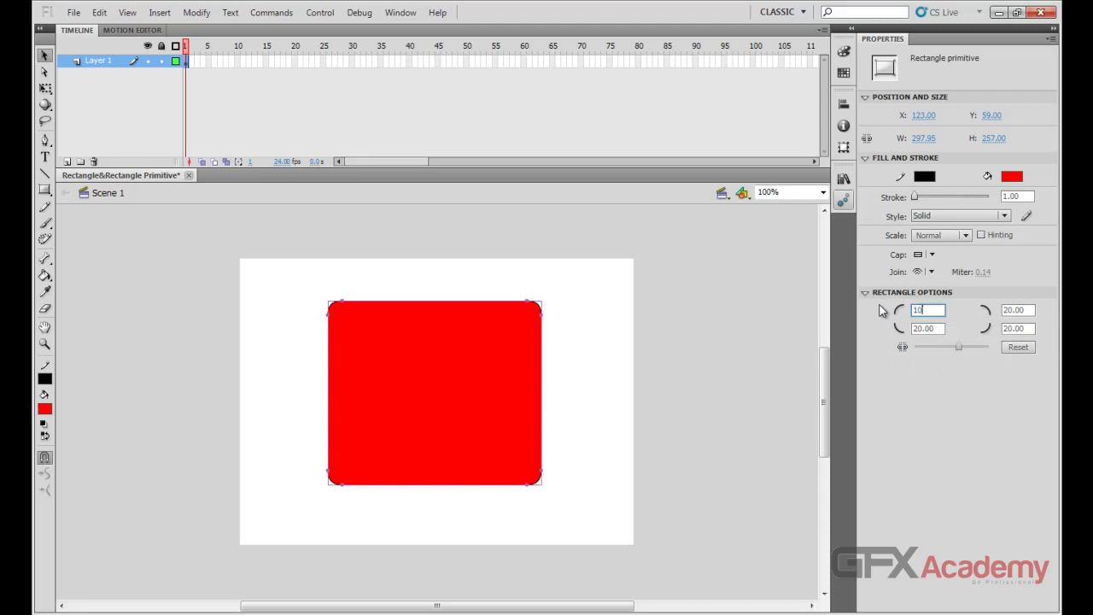
key(Return)
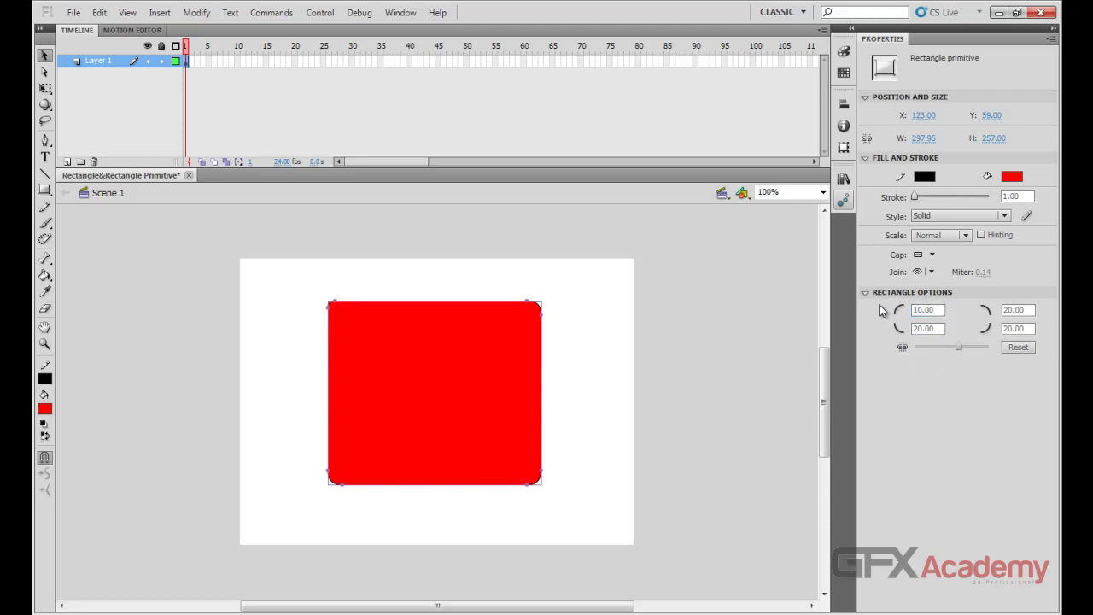
click(1021, 328)
text(10)
key(Return)
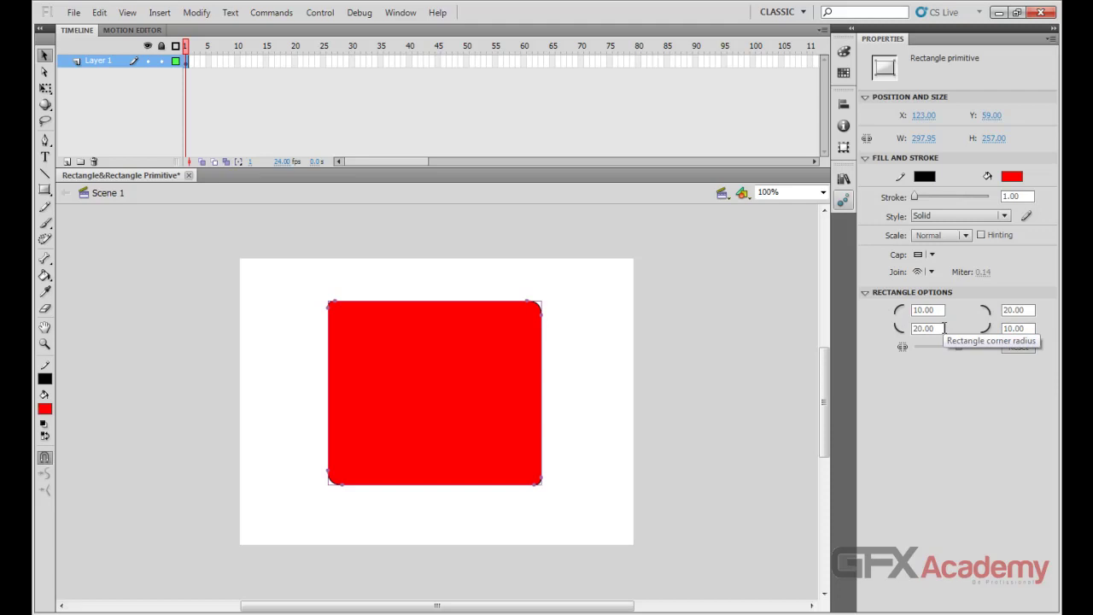
Set the upper-right and lower-left corner radii to 60 each
click(1031, 311)
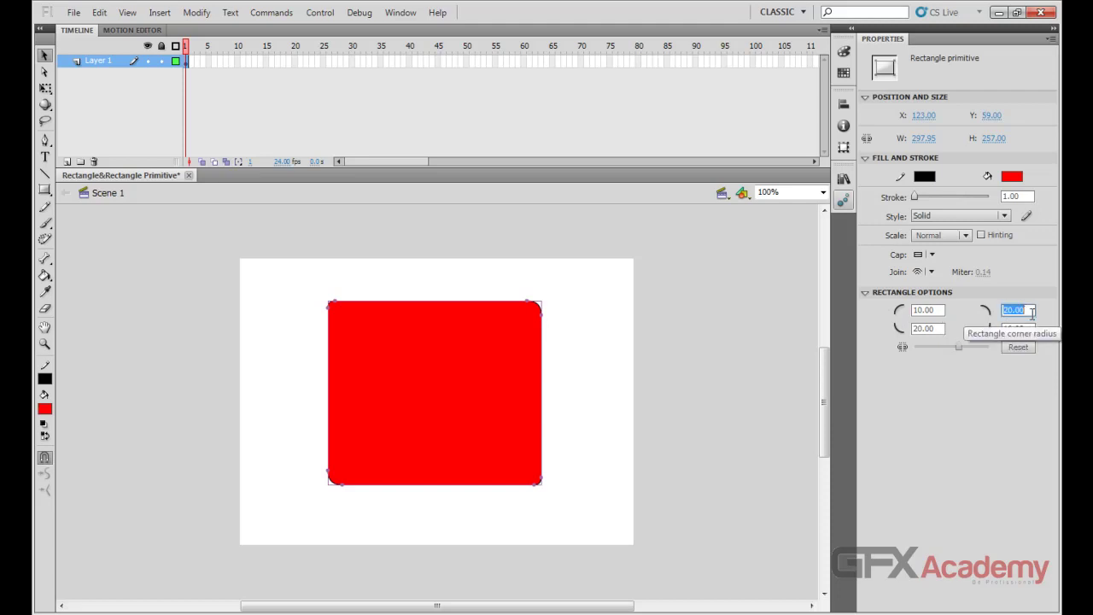
text(60)
key(Return)
click(931, 329)
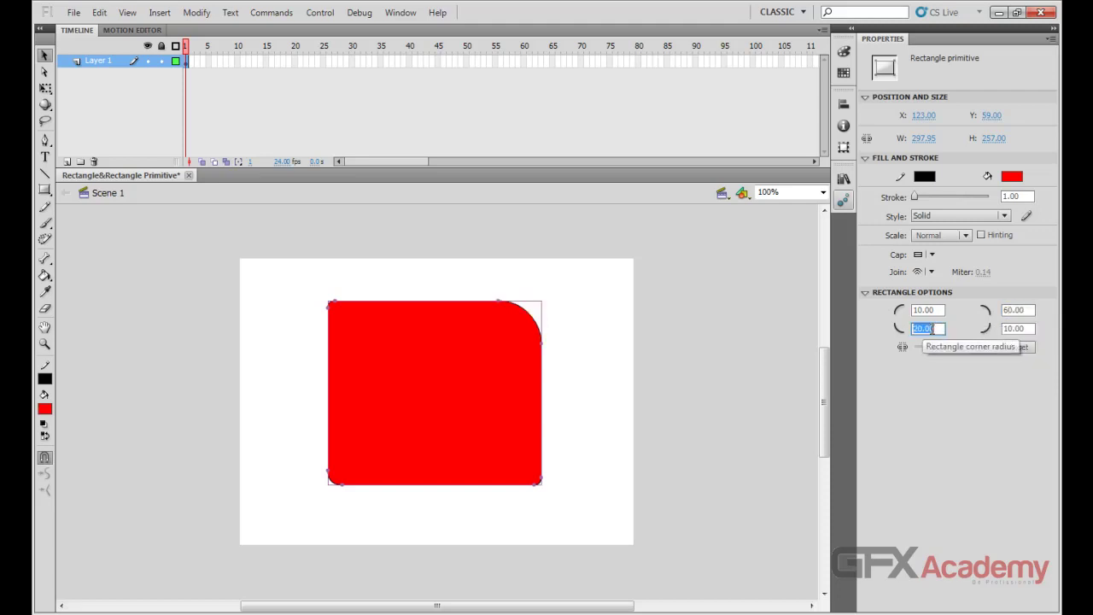
text(60)
key(Return)
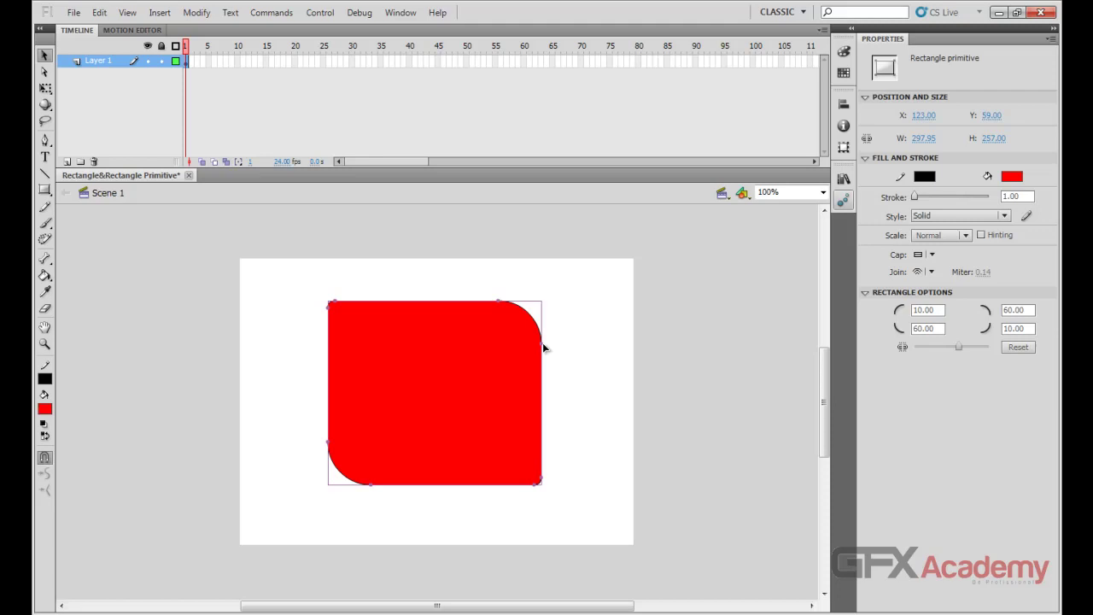
Round the primitive's two upper corners on the stage by their corner points to a radius of 128.50
drag(542, 342, 547, 414)
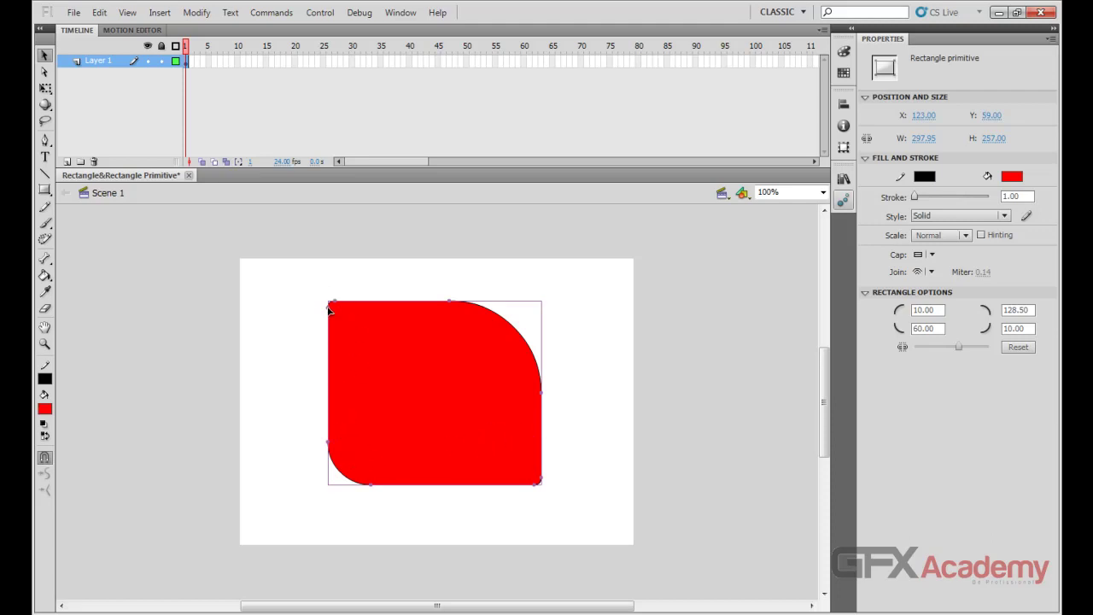
drag(331, 312, 323, 440)
click(252, 408)
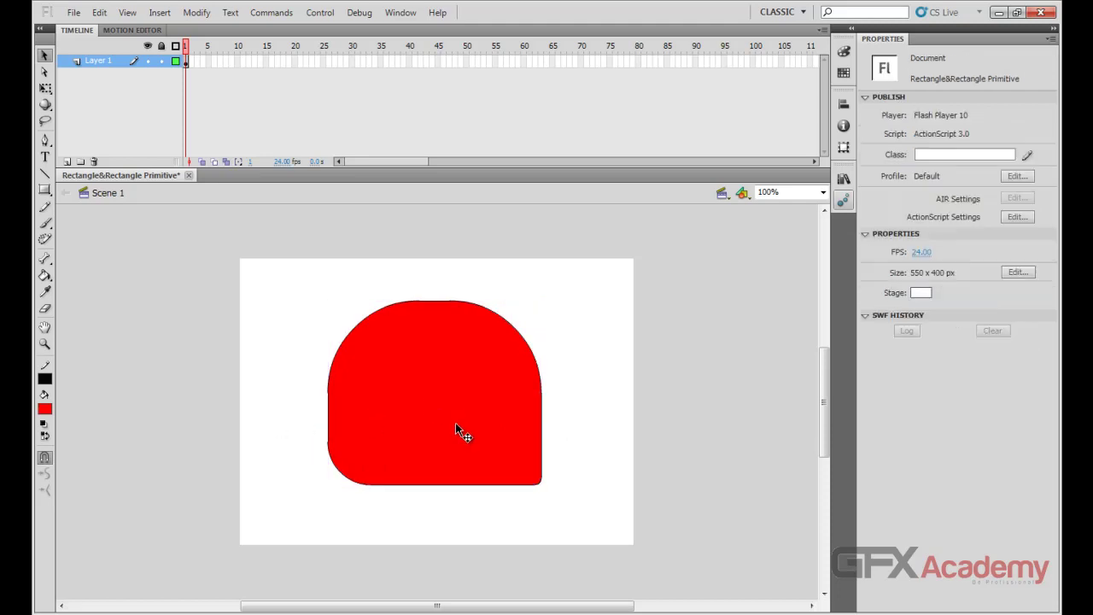
Round the primitive's two lower corners on the stage to a radius of 128.50, and deselect the shape
click(492, 447)
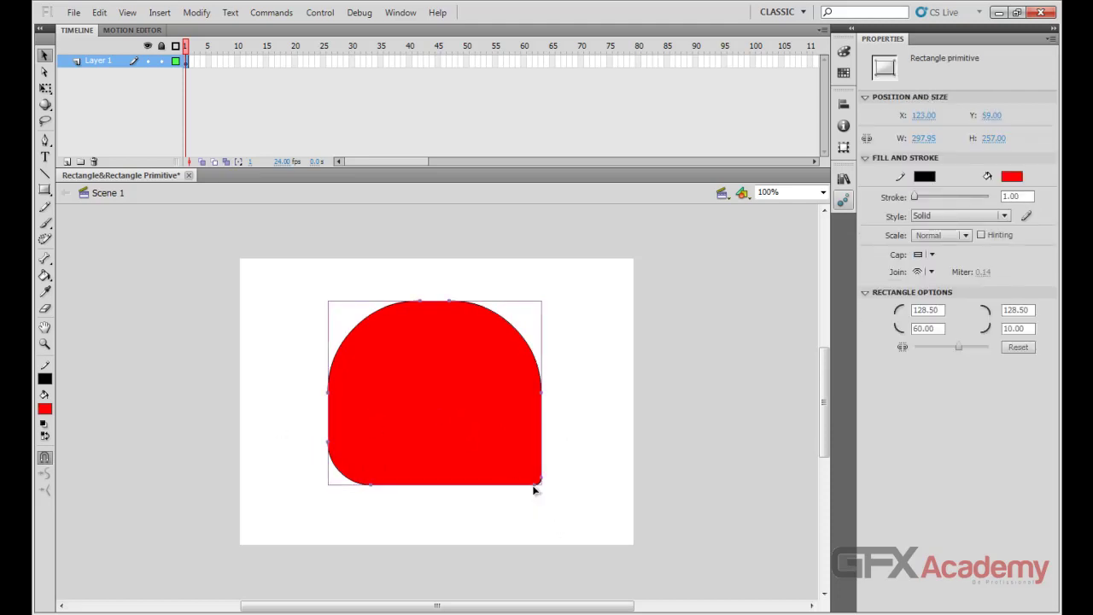
drag(535, 485, 500, 486)
drag(544, 467, 527, 485)
mouse_move(526, 484)
mouse_down()
mouse_move(360, 493)
mouse_move(510, 489)
mouse_up()
click(740, 383)
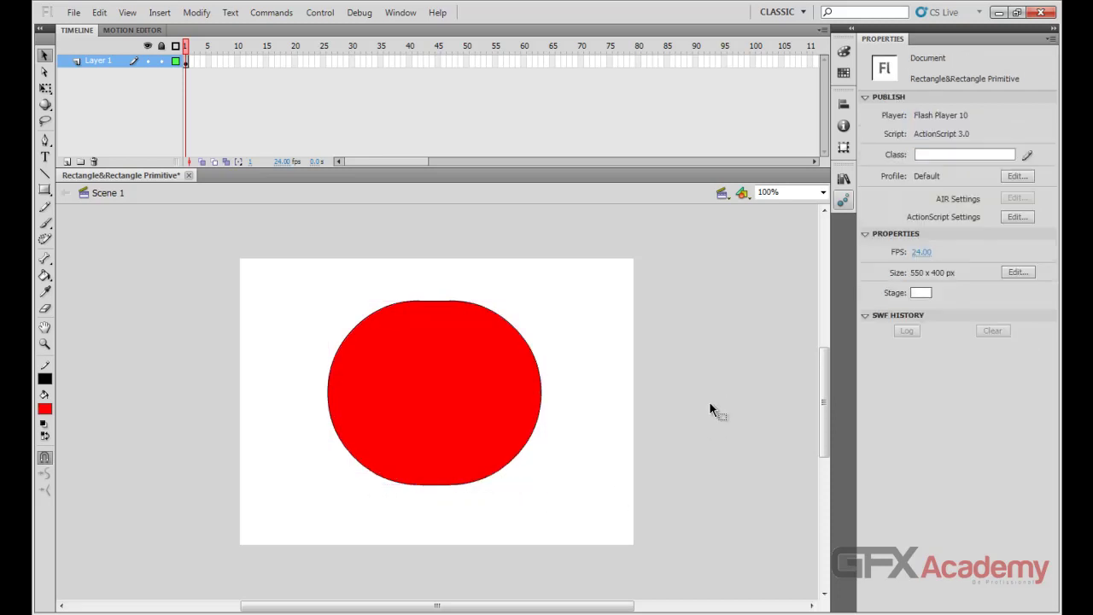
click(341, 358)
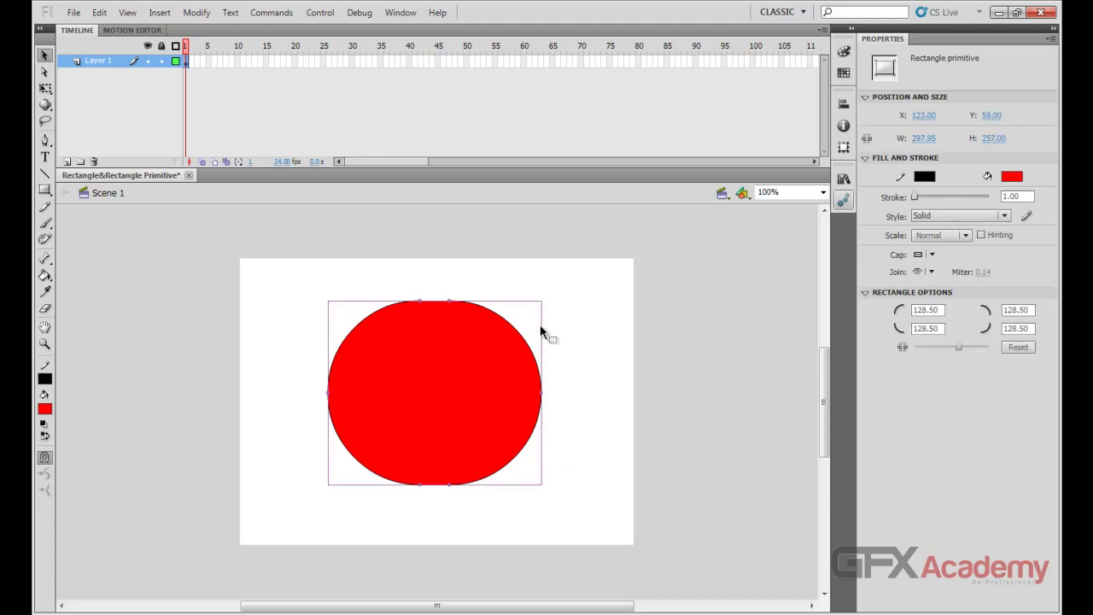
click(597, 319)
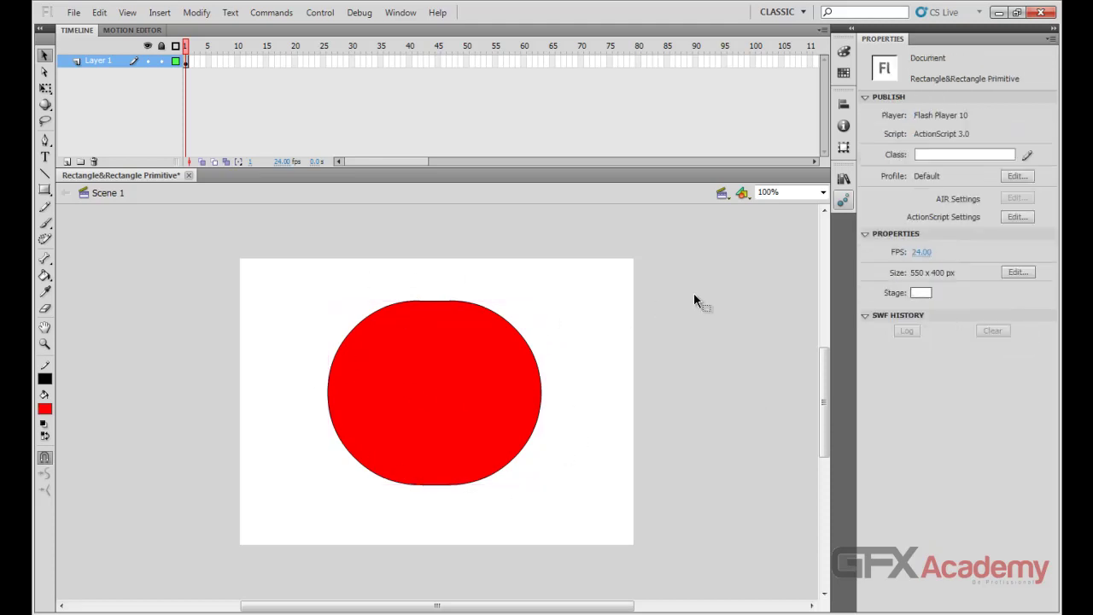